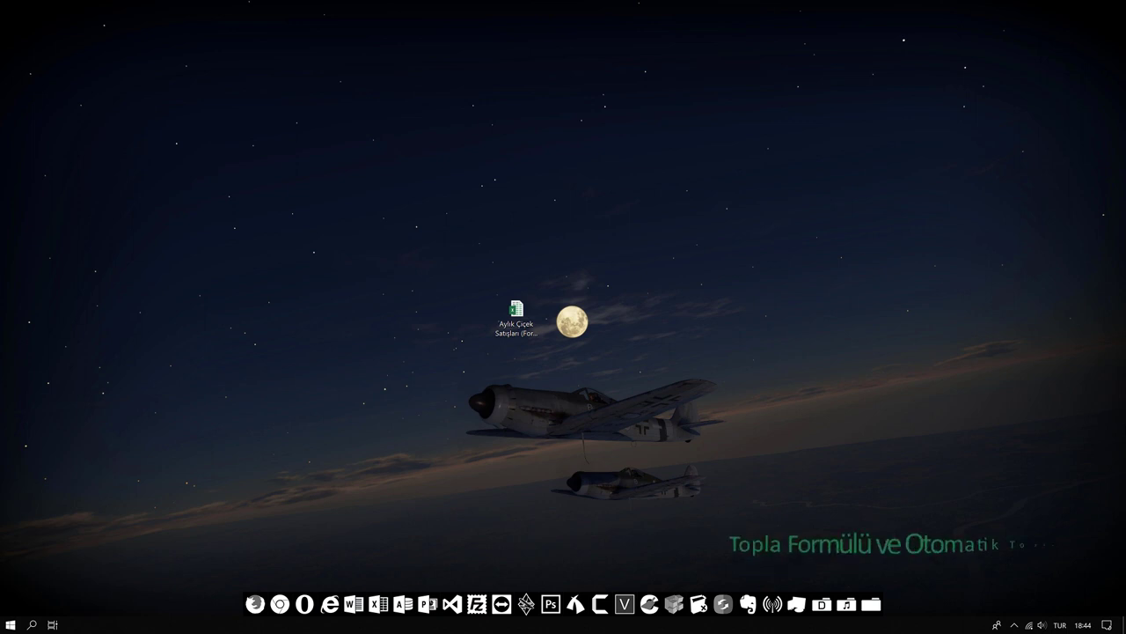
Open the workbook Aylık Çiçek Satışları (Formüller).xlsx from the desktop in Excel
double_click(527, 312)
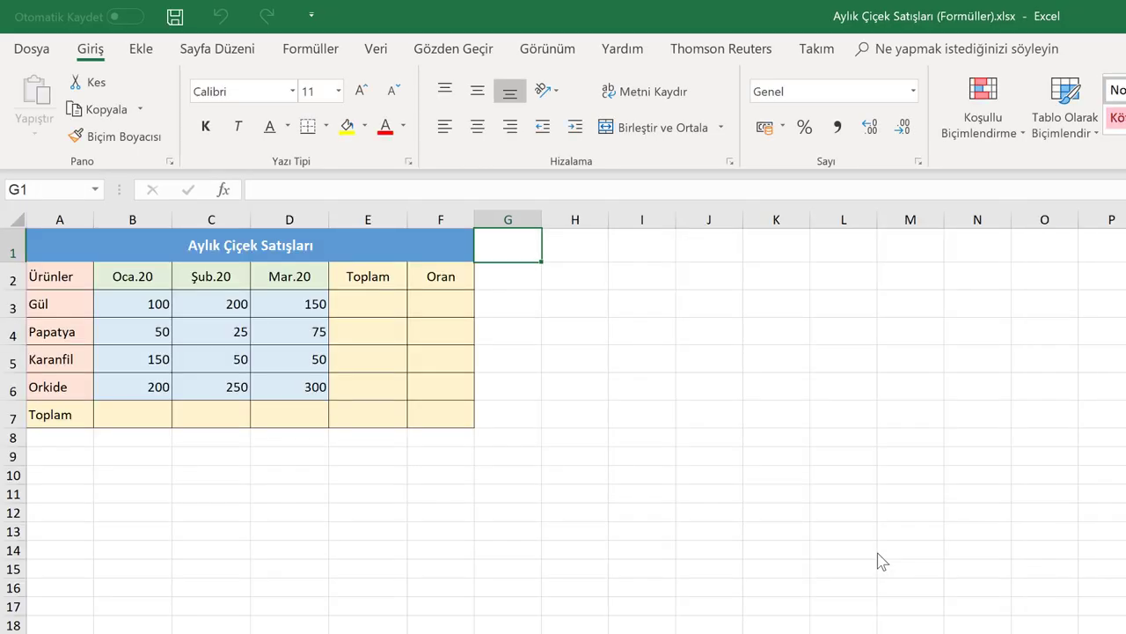
Insert =TOPLA(B3:D3) into E3 from the Math & Trig library, giving Gül a total of 450
left_click(368, 304)
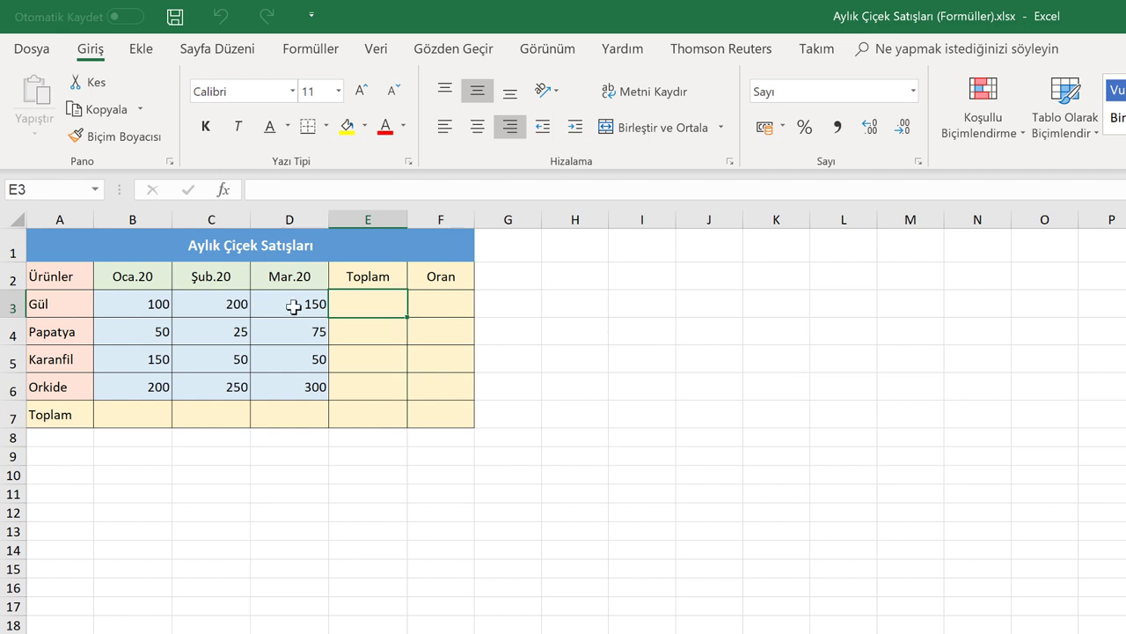
left_click(300, 54)
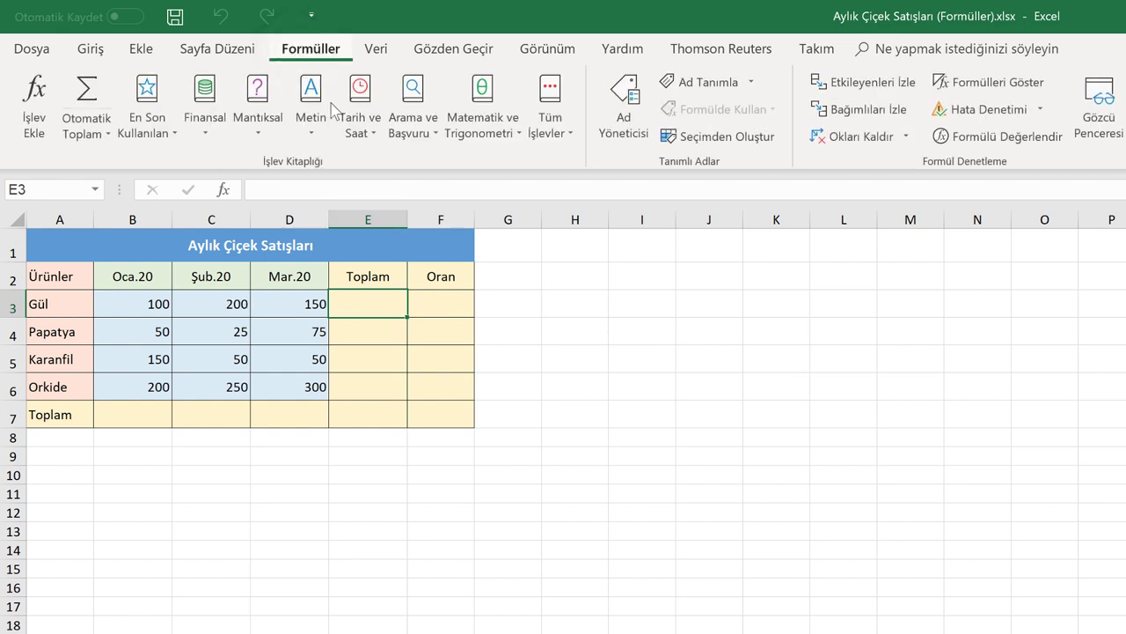
left_click(482, 132)
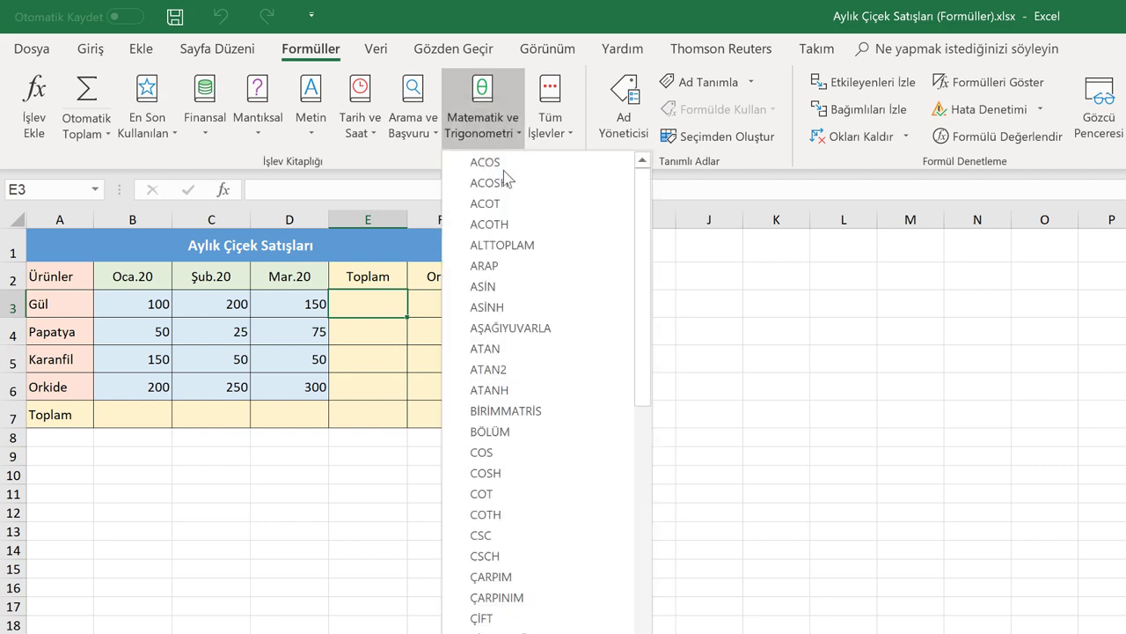
scroll(538, 290, "down", 7)
scroll(536, 282, "down", 7)
scroll(536, 282, "down", 2)
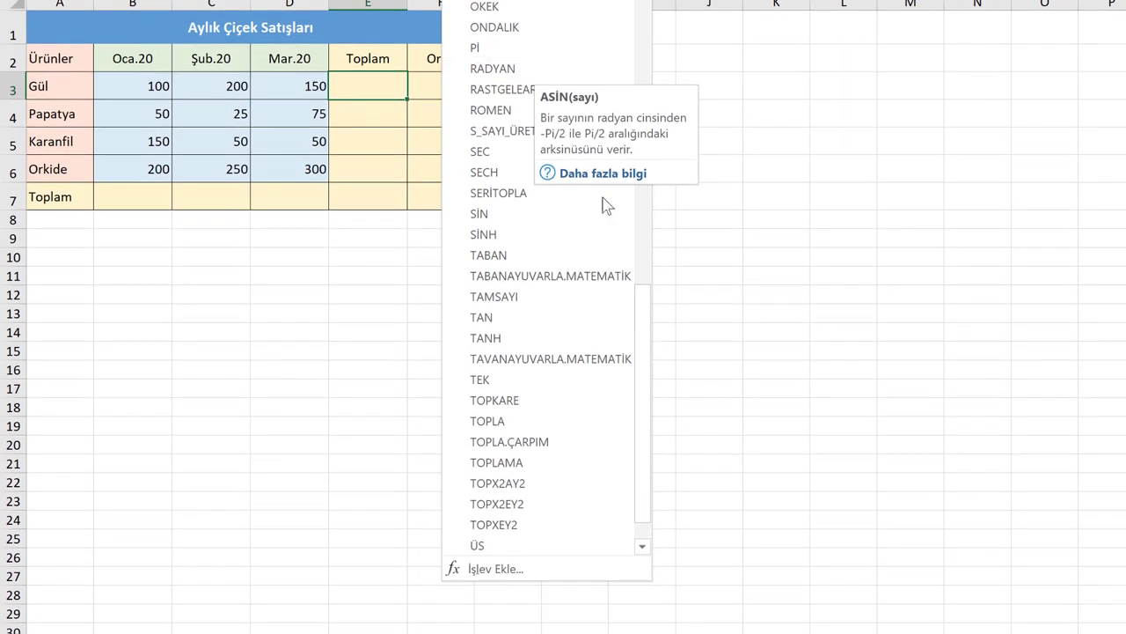
left_click(503, 422)
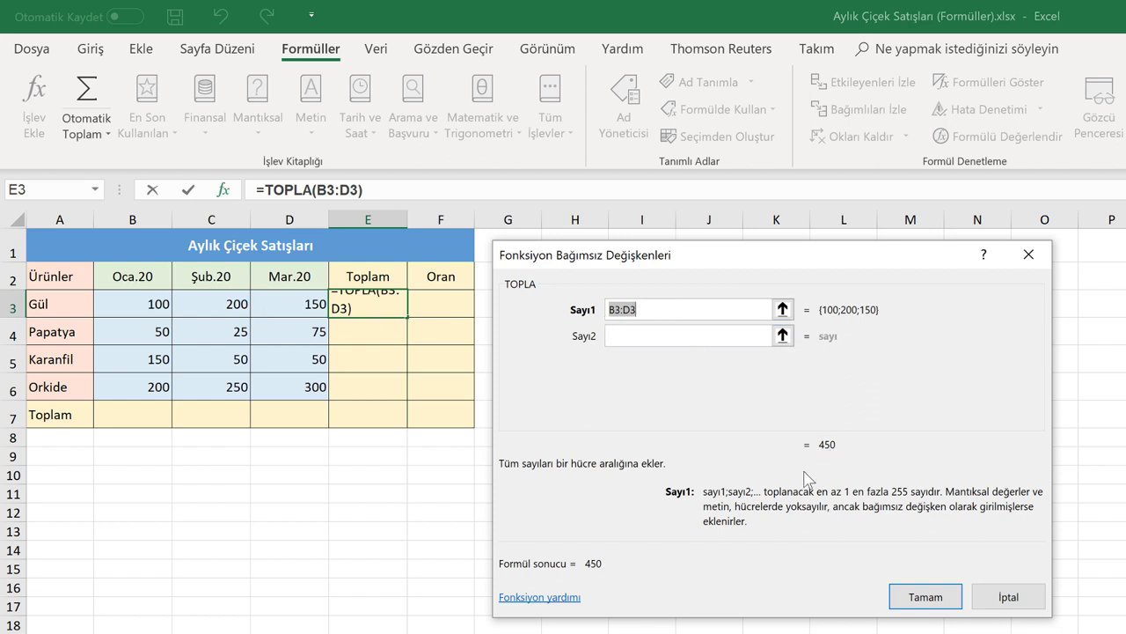
left_click(911, 601)
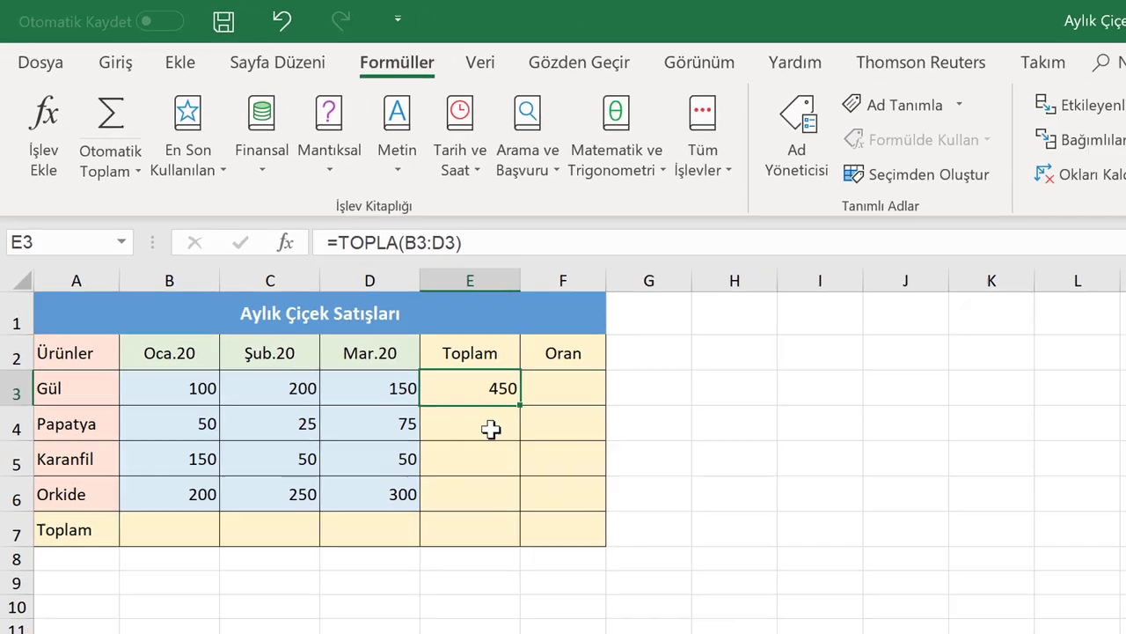
Insert =TOPLA(B4:D4) into E4 via the Insert Function search, giving Papatya a total of 150
left_click(490, 429)
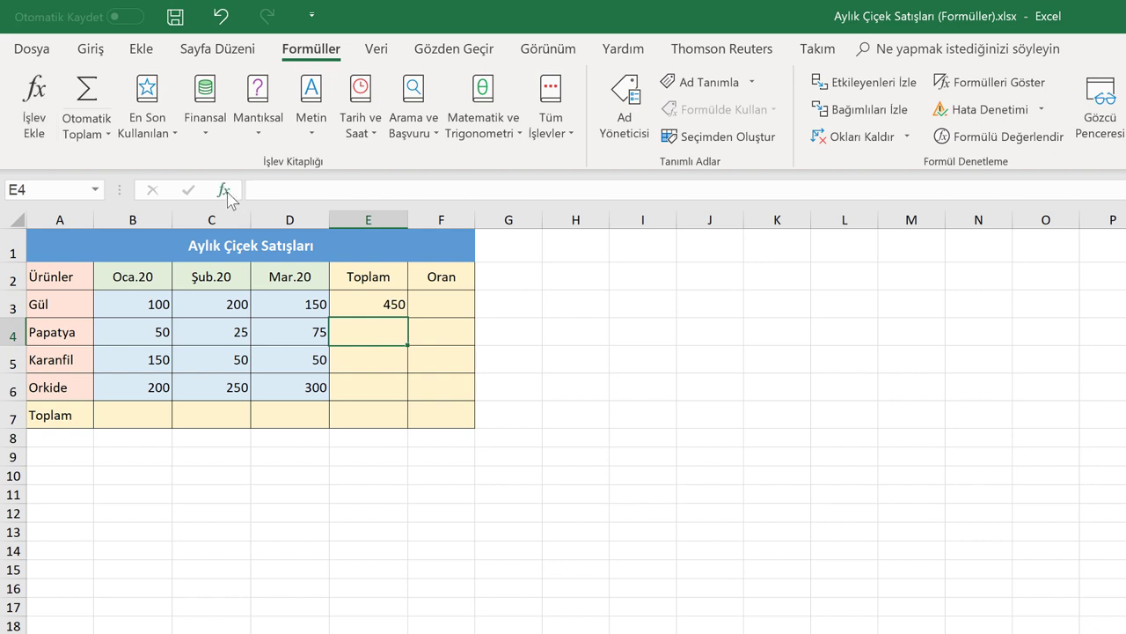
left_click(226, 195)
left_click_drag(637, 254, 546, 254)
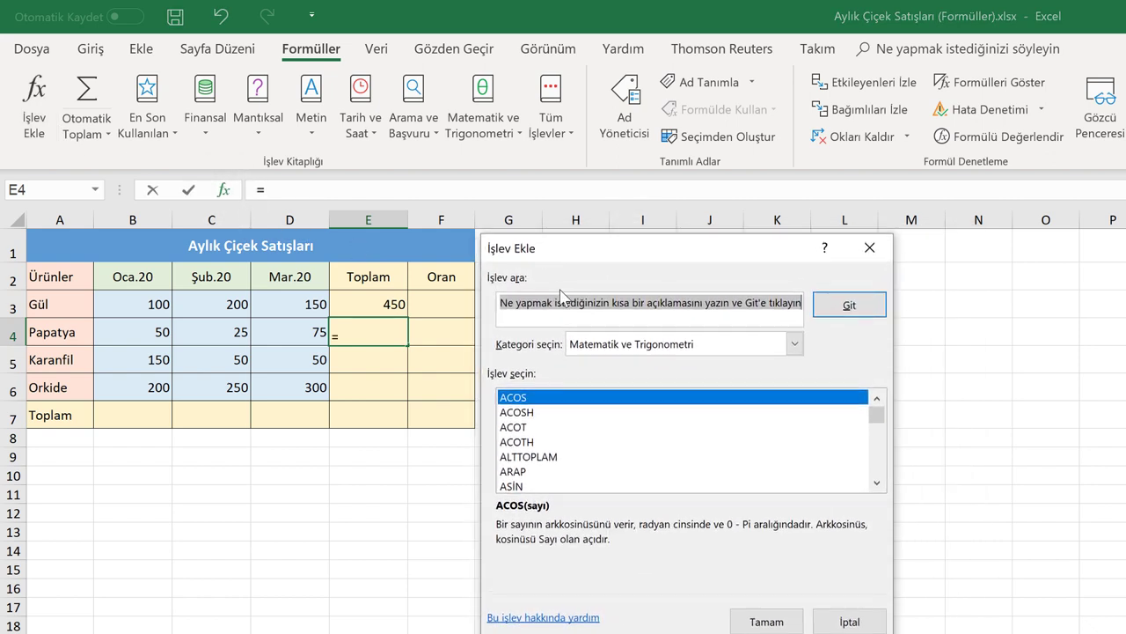
type("topla")
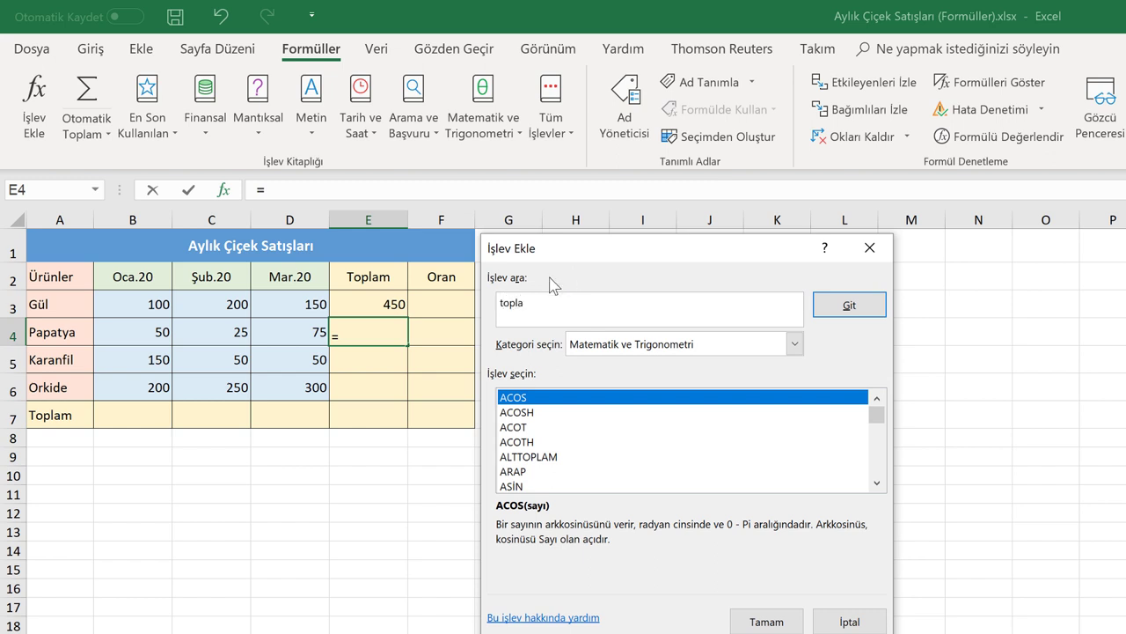
left_click(850, 308)
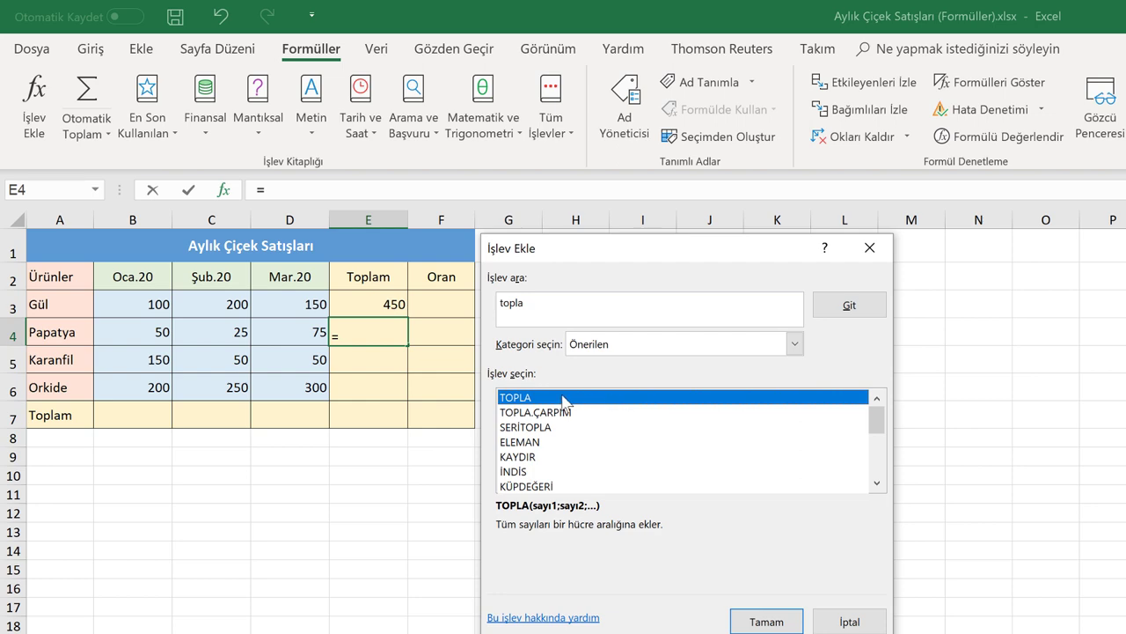
left_click(757, 619)
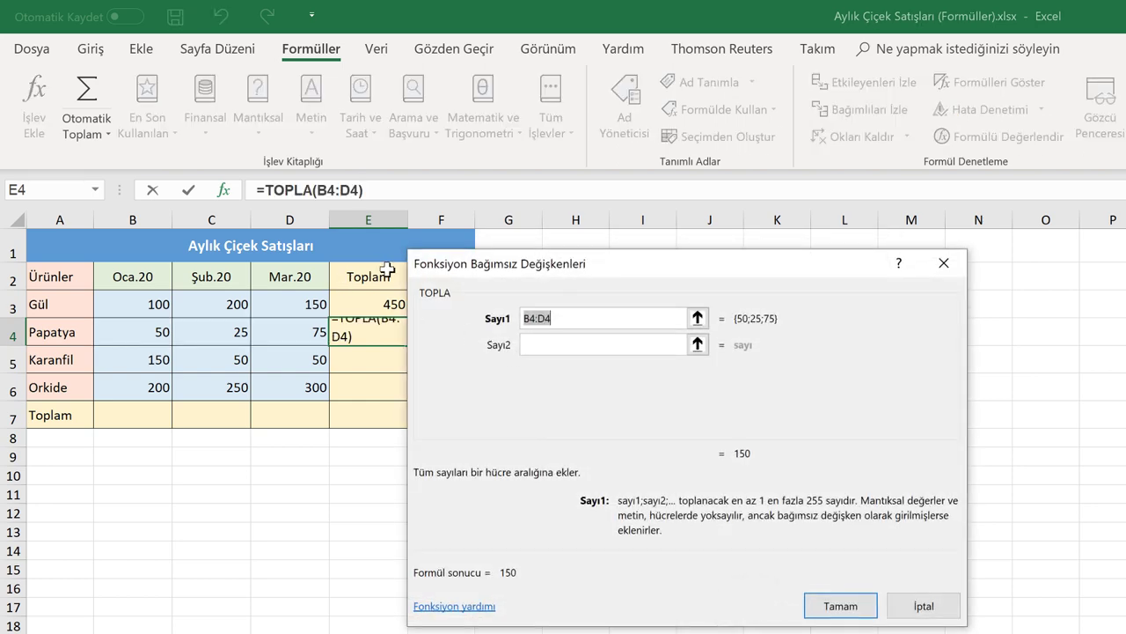
left_click_drag(527, 268, 591, 261)
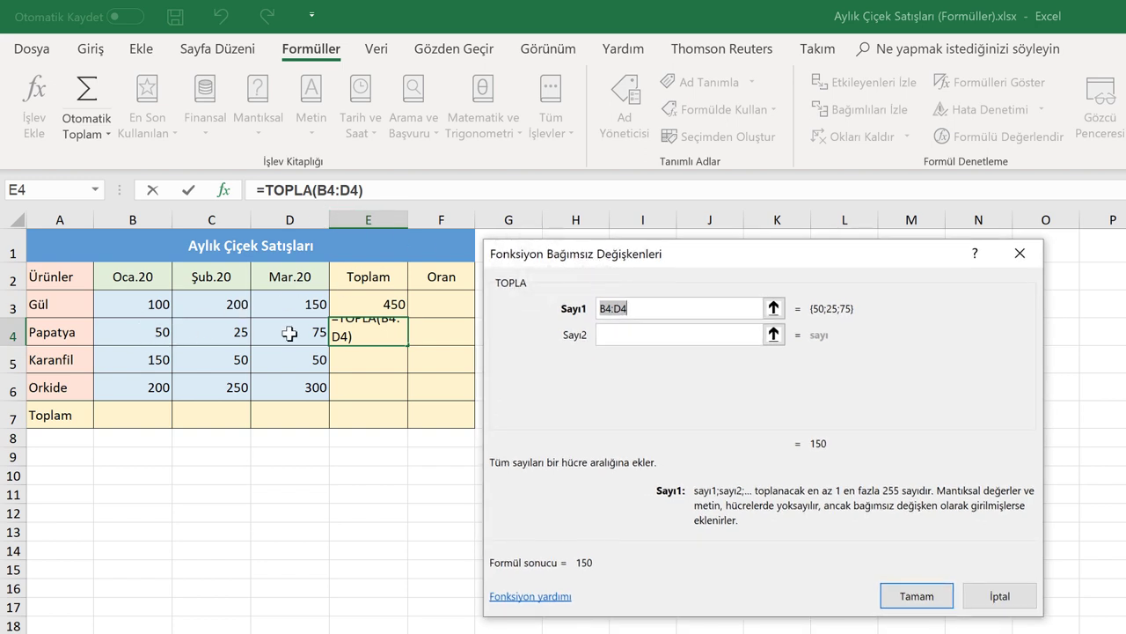
left_click(916, 596)
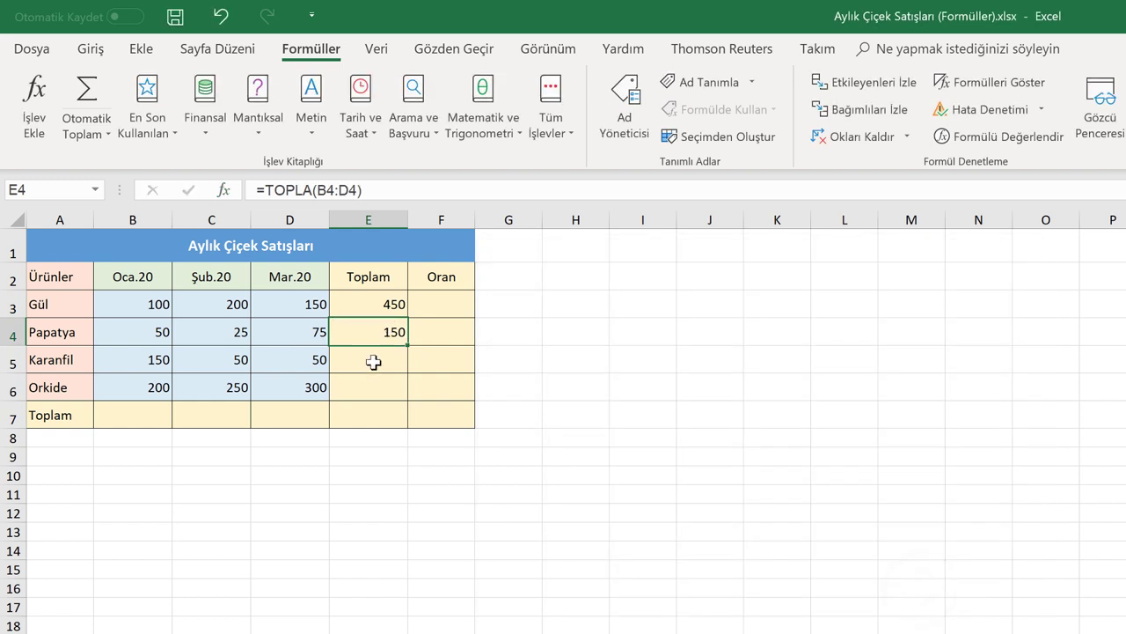
Fill the TOPLA formula from E3:E4 down to E7, giving Karanfil 250 and Orkide 750
left_click_drag(395, 304, 405, 425)
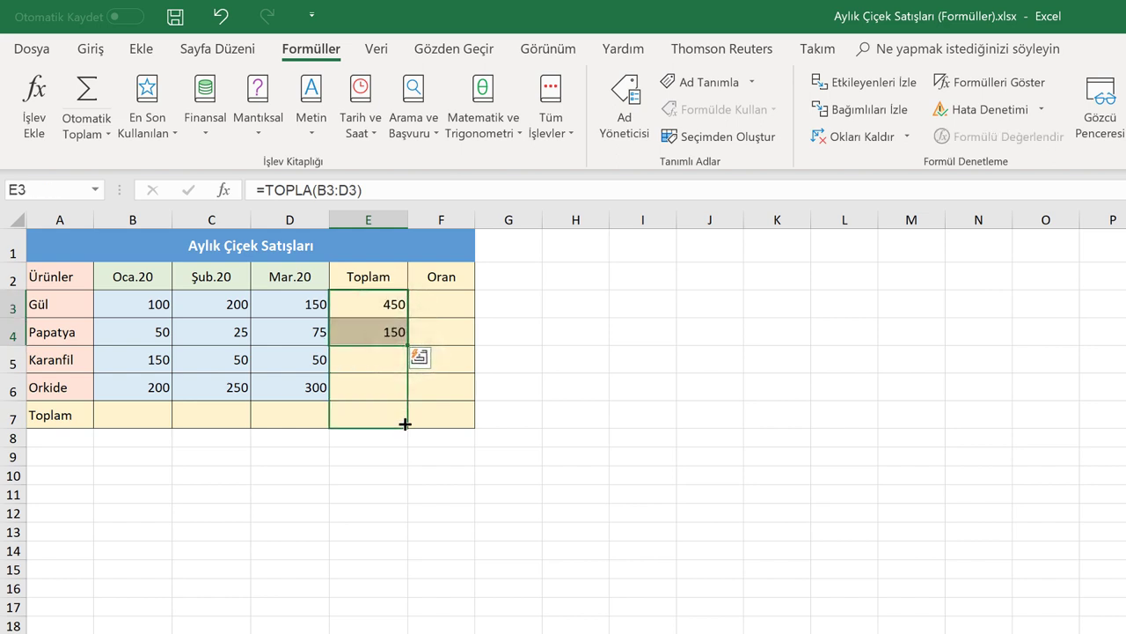
left_click_drag(405, 424, 405, 424)
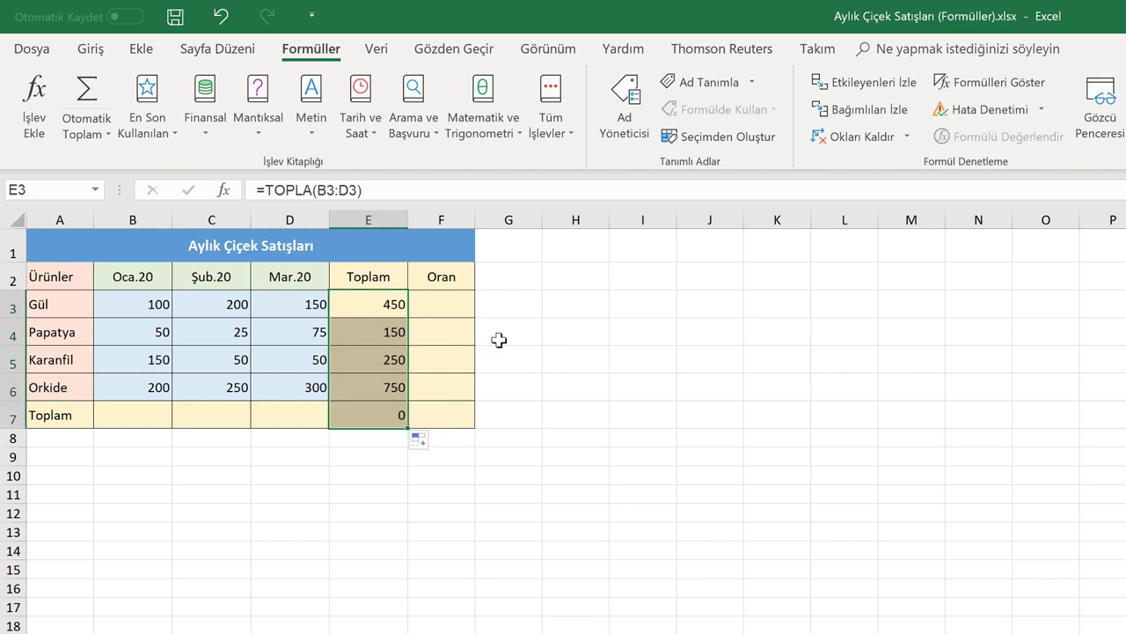
left_click(521, 253)
Check the copied formulas in E5, E6 and E7, then select B7 for the January total
left_click(378, 361)
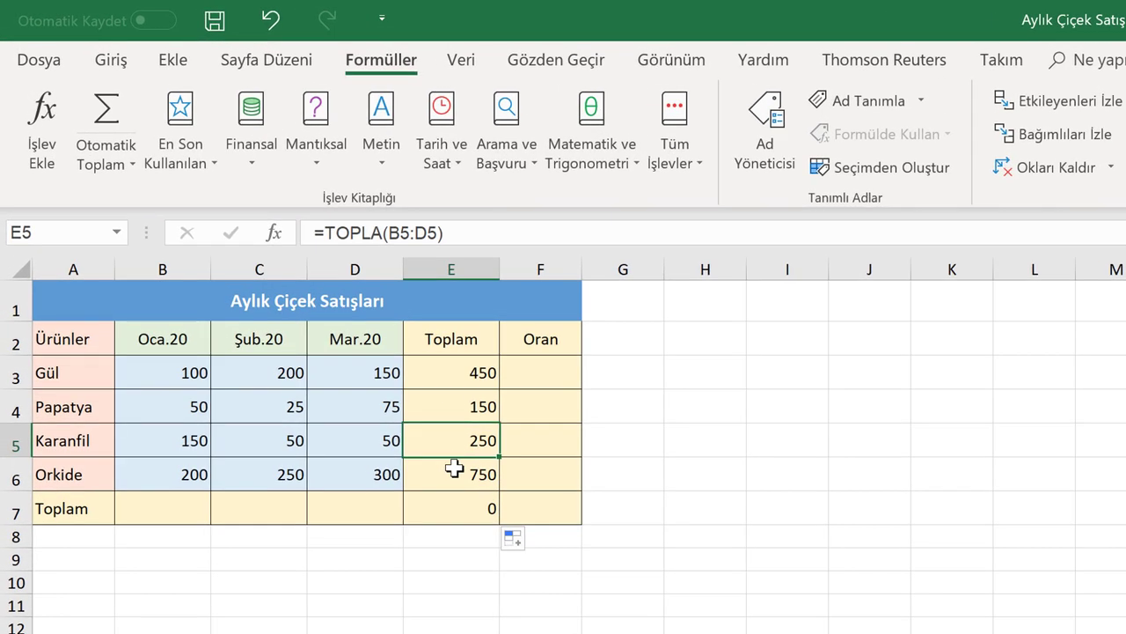
left_click(369, 381)
left_click(471, 512)
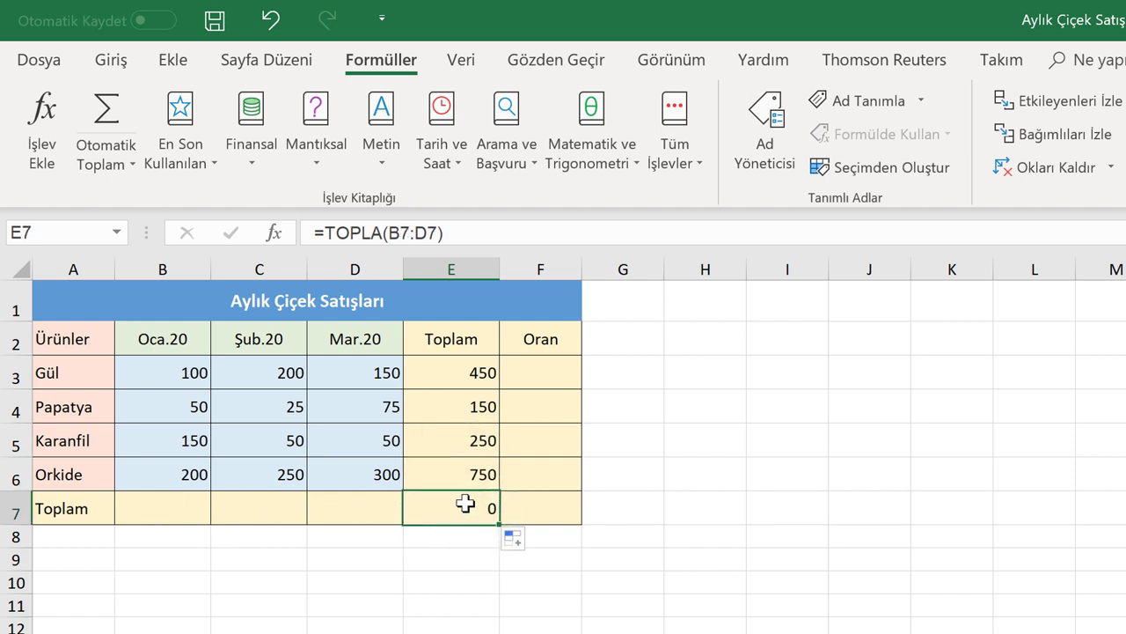
left_click(157, 511)
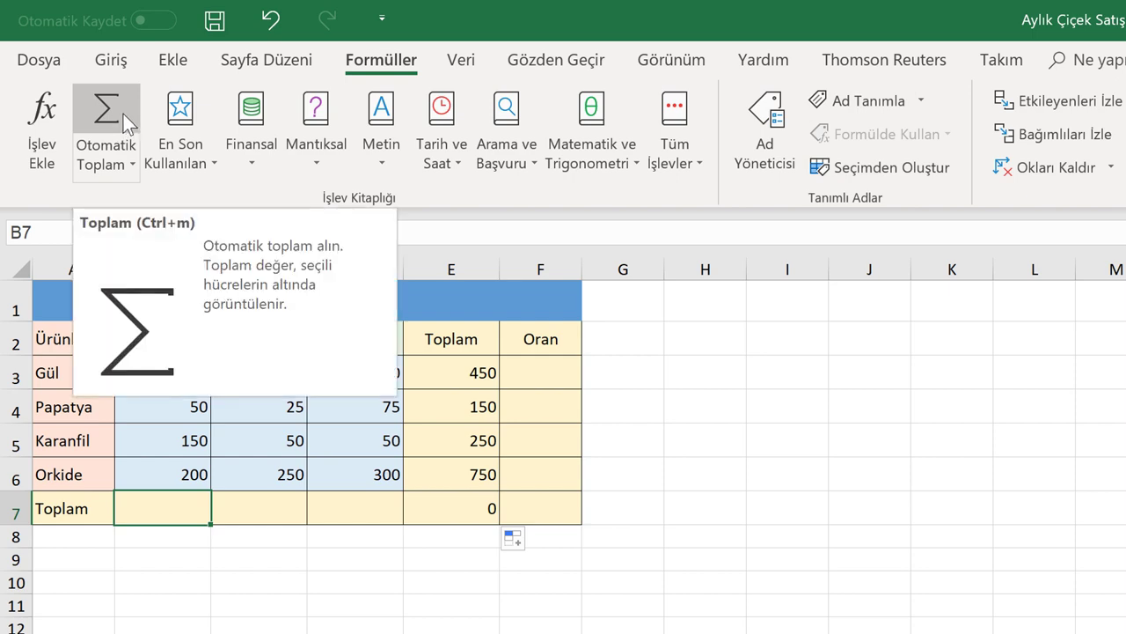
Use Otomatik Toplam on the Giriş tab to sum B3:B6 into B7, showing 500
left_click(111, 62)
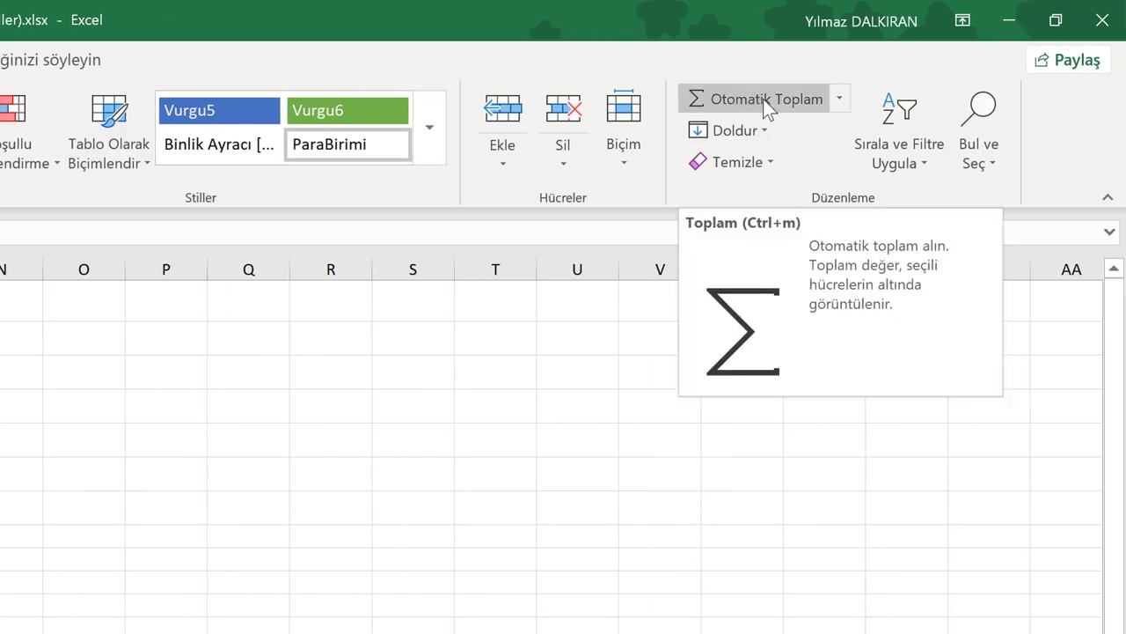
left_click(763, 99)
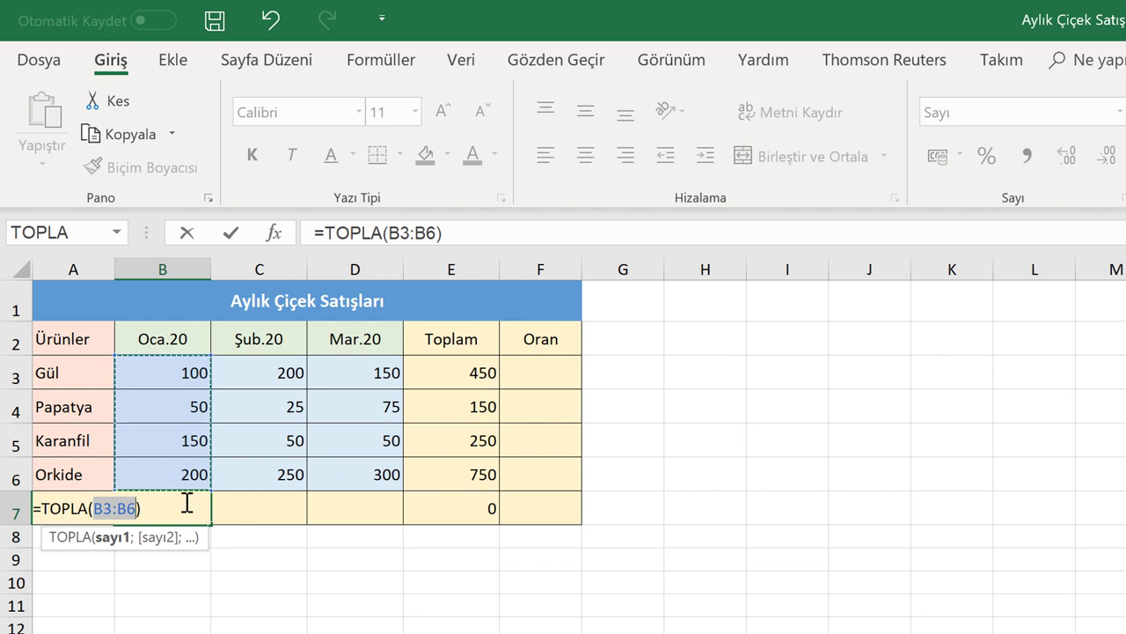
key("Return")
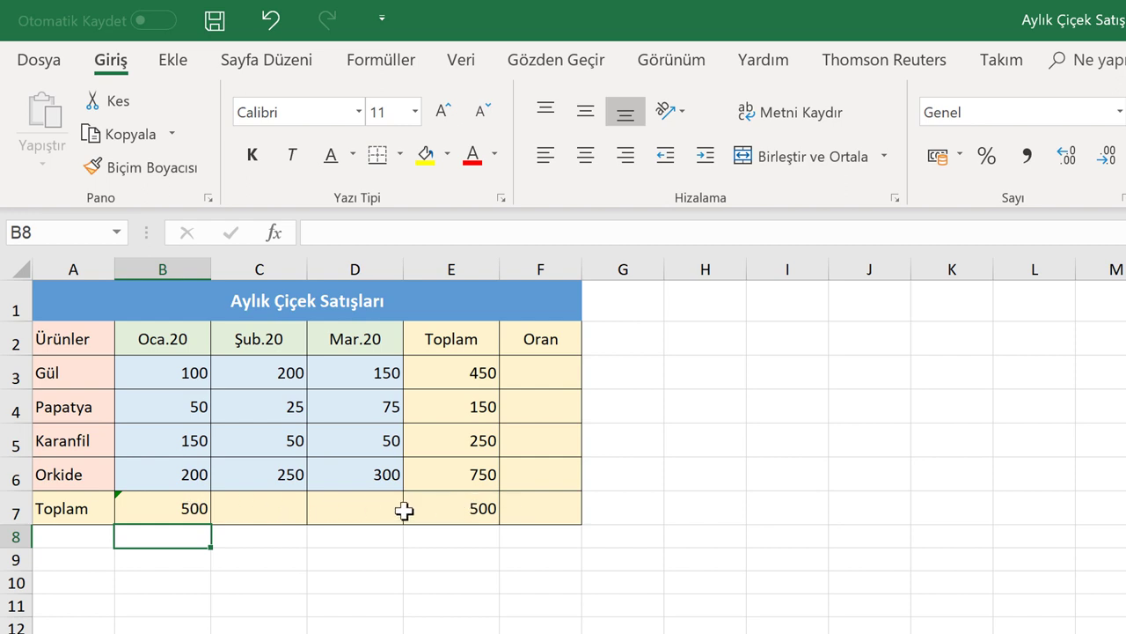
left_click(255, 507)
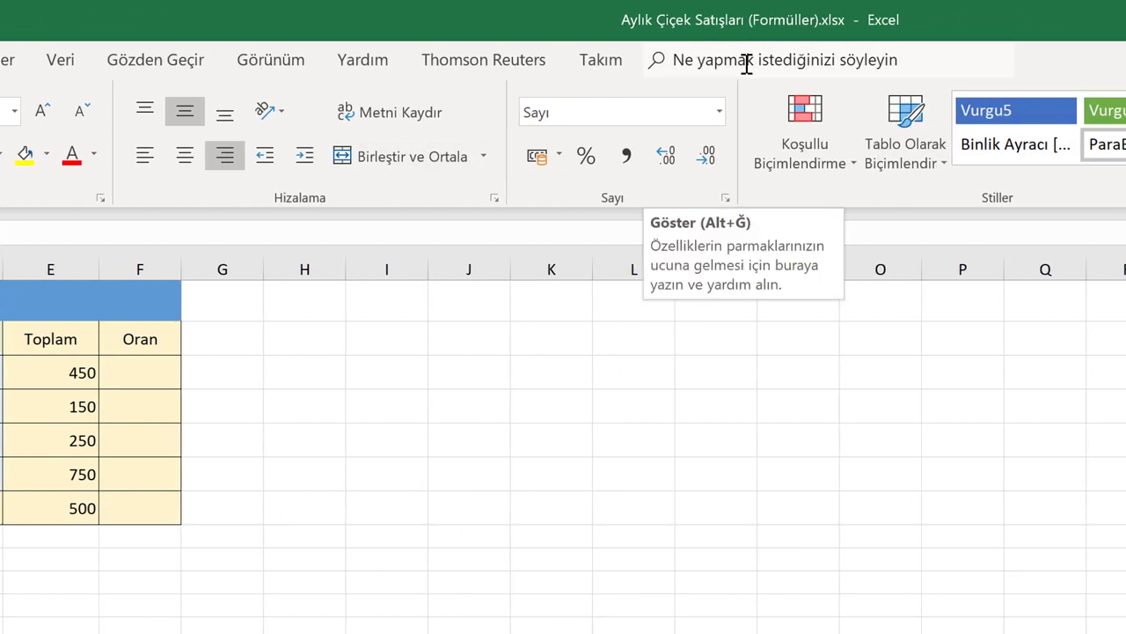
Find Otomatik Toplam by searching 'topla' in Tell Me and sum C3:C6 into C7, showing 525
left_click(744, 60)
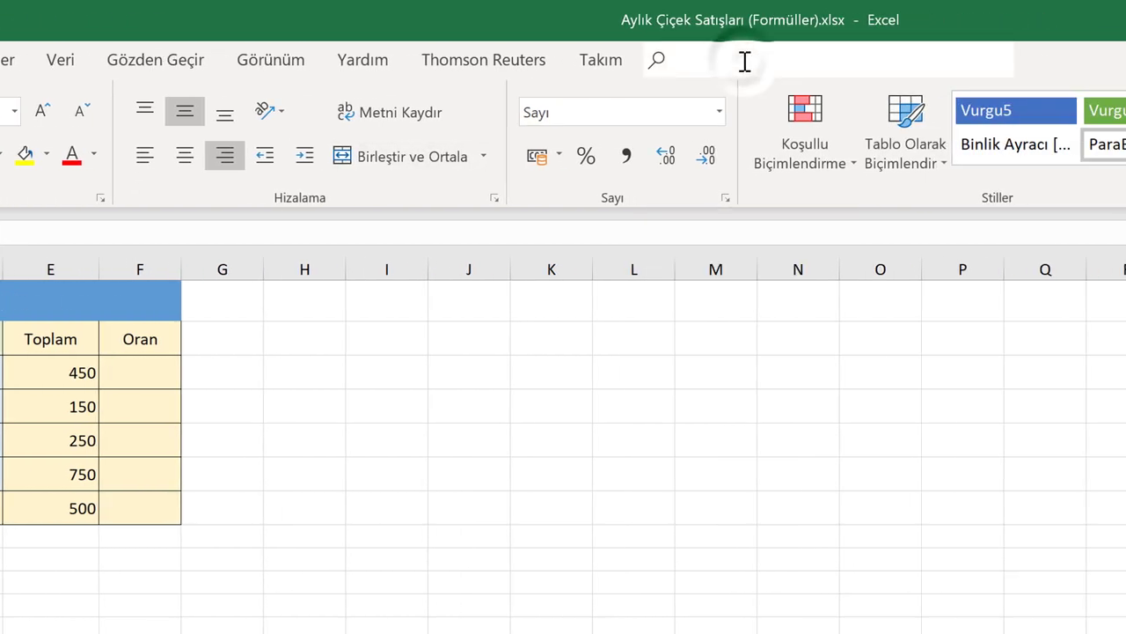
type("topla")
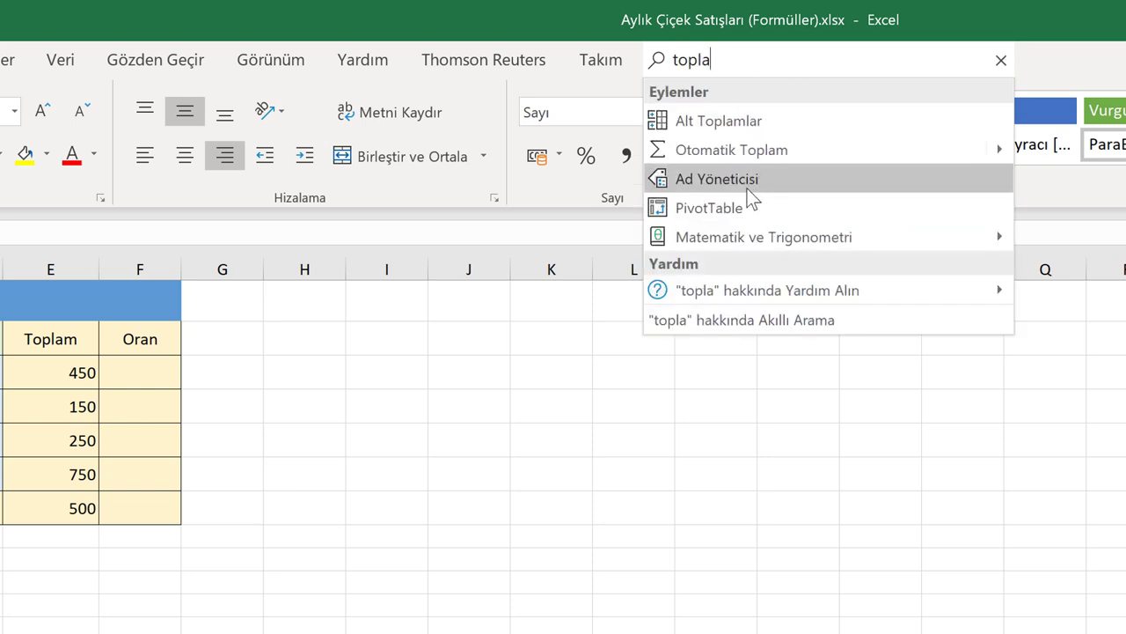
mouse_move(744, 236)
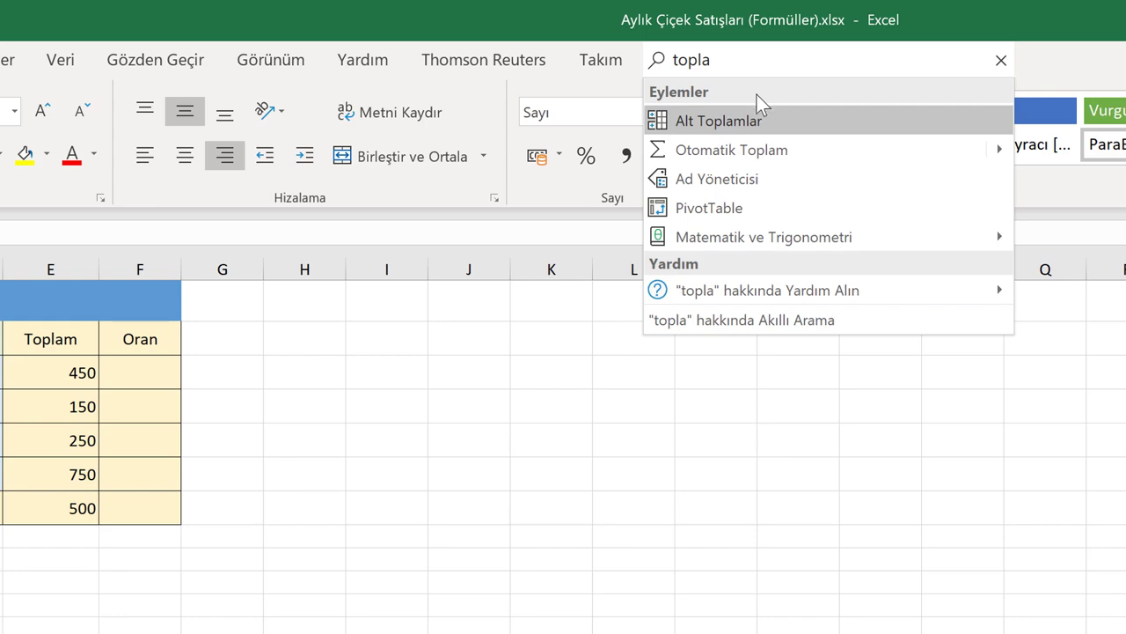
left_click(743, 149)
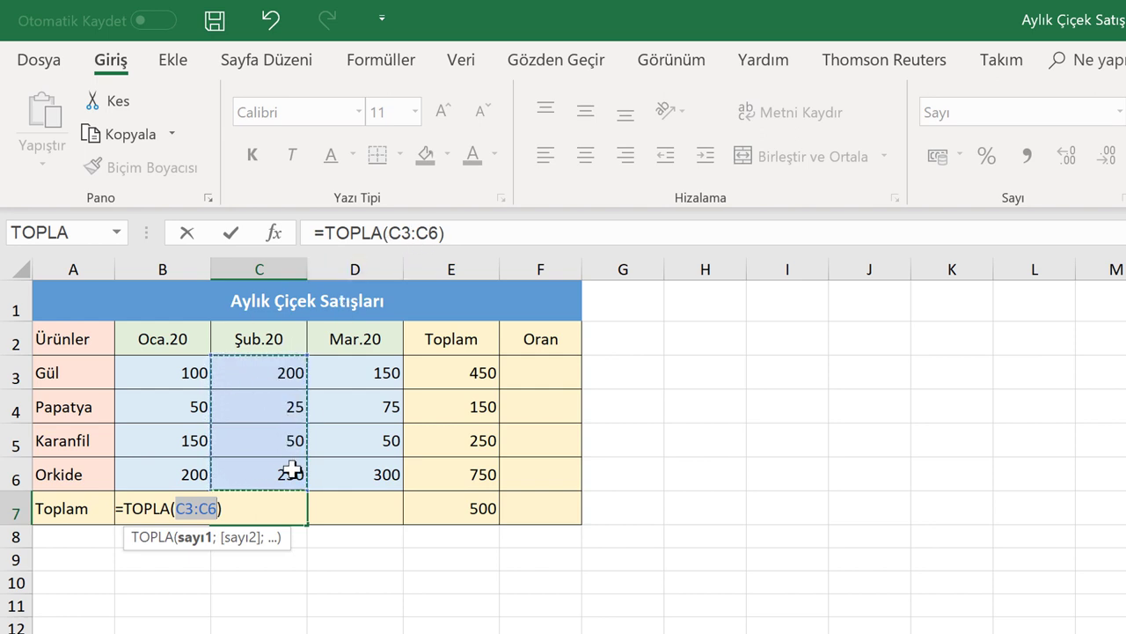
key("Return")
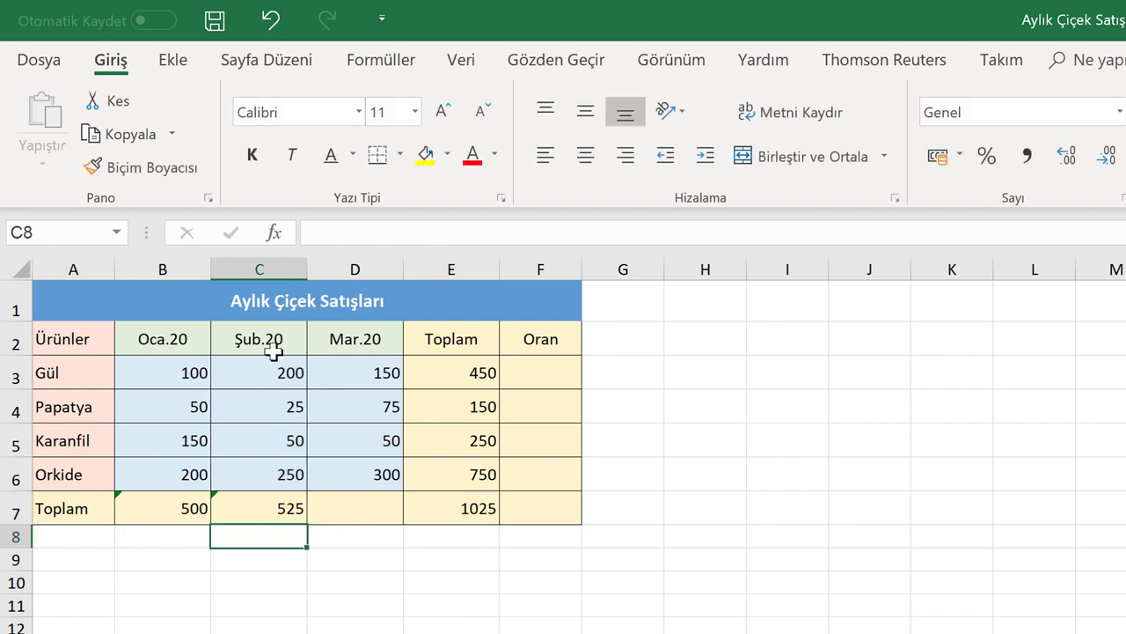
left_click(353, 504)
left_click(391, 233)
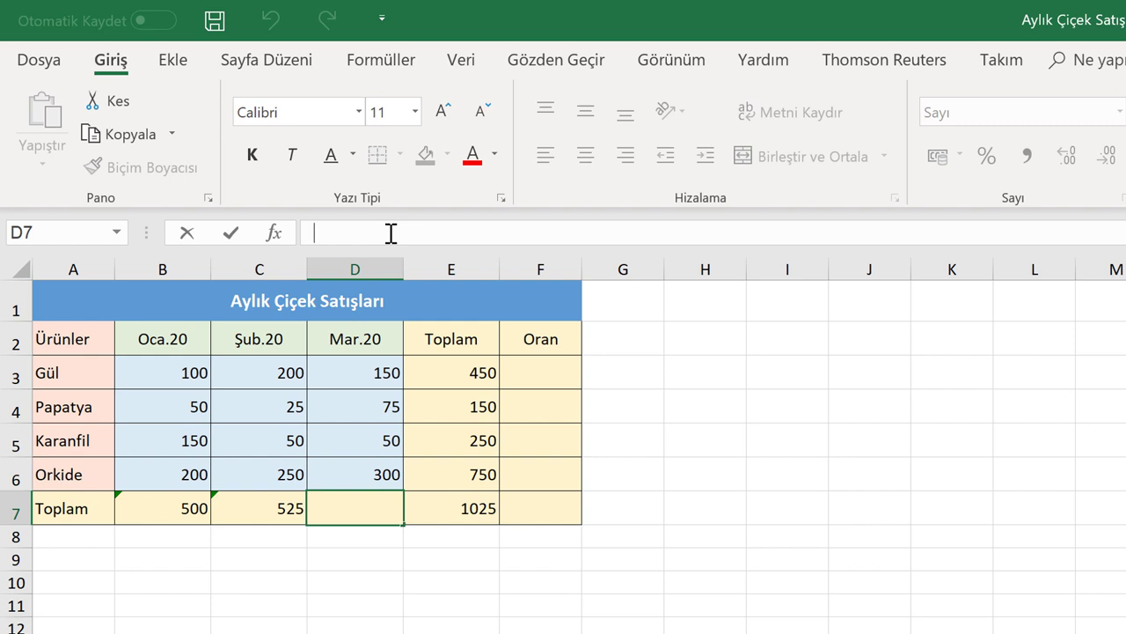
Enter =TOPLA(D3:D6) in D7 so March totals 575 and the grand total reaches 1600
type("=")
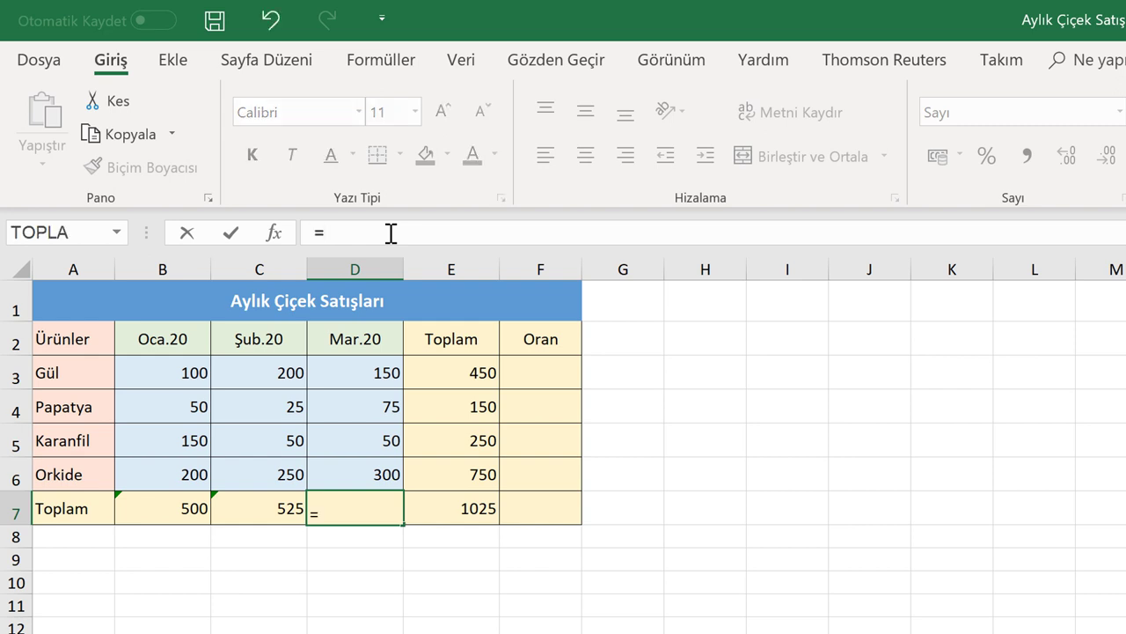
type("TOP")
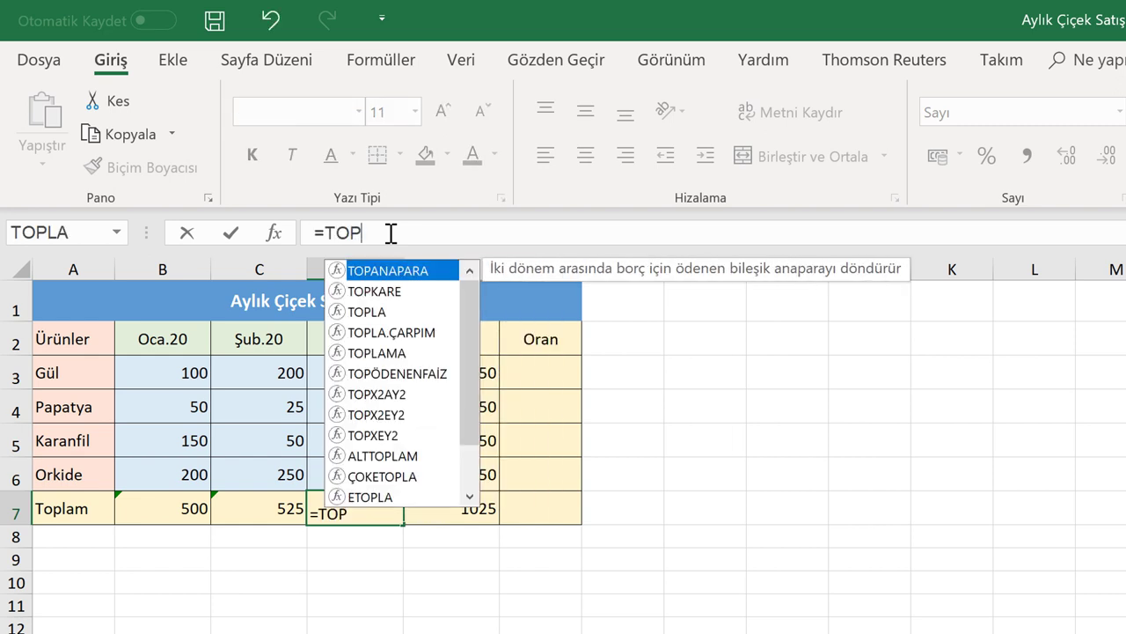
type("LA")
key("Tab")
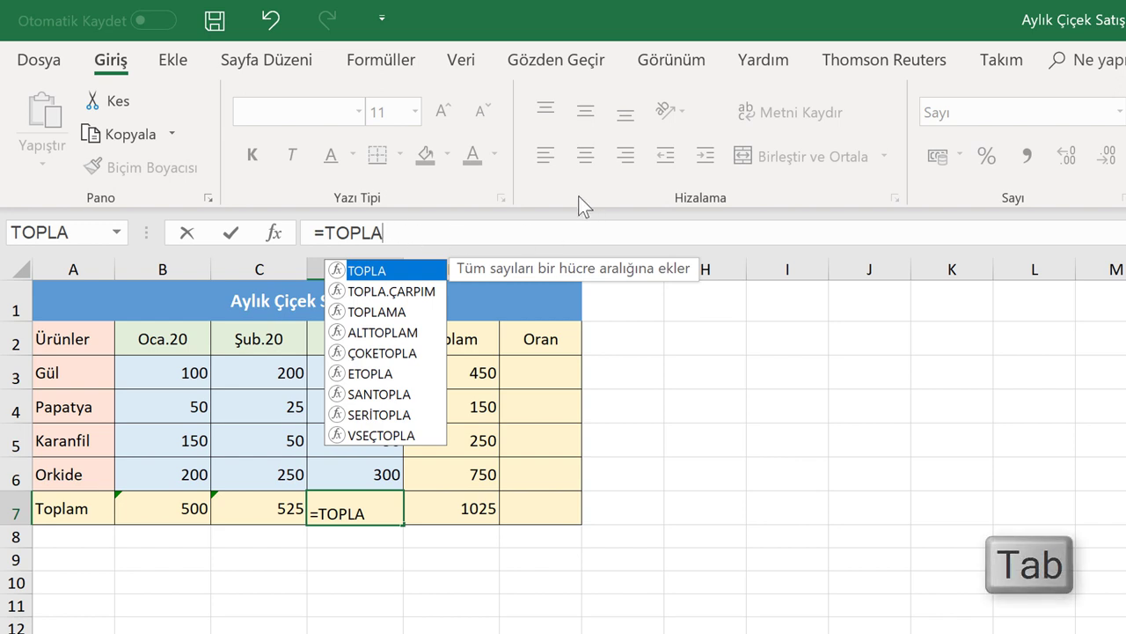
key("Tab")
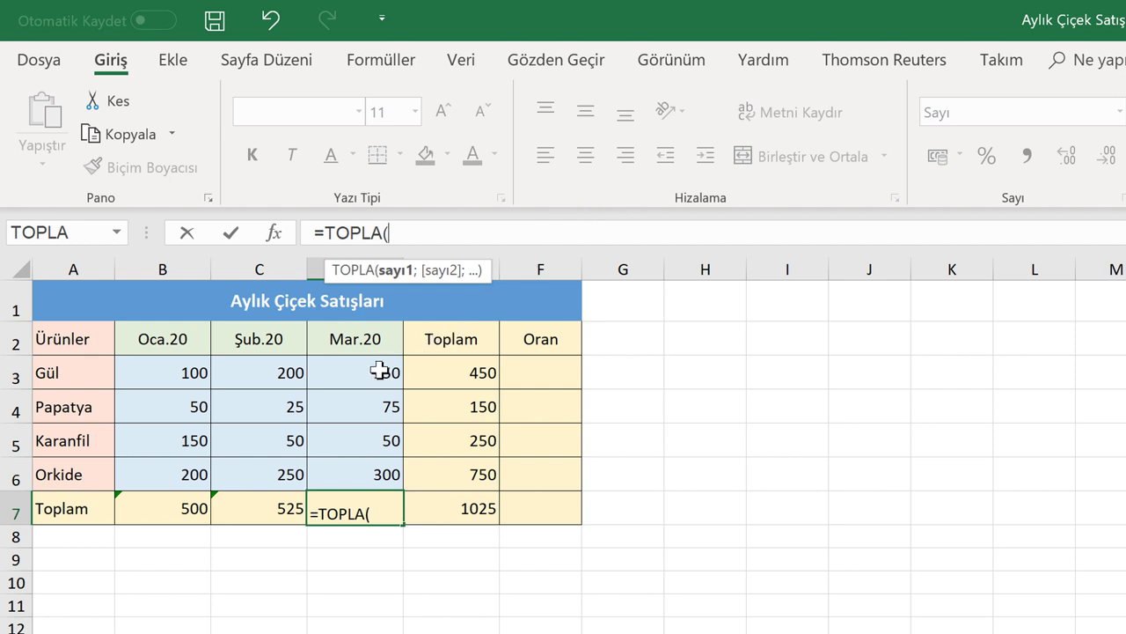
left_click_drag(379, 369, 378, 477)
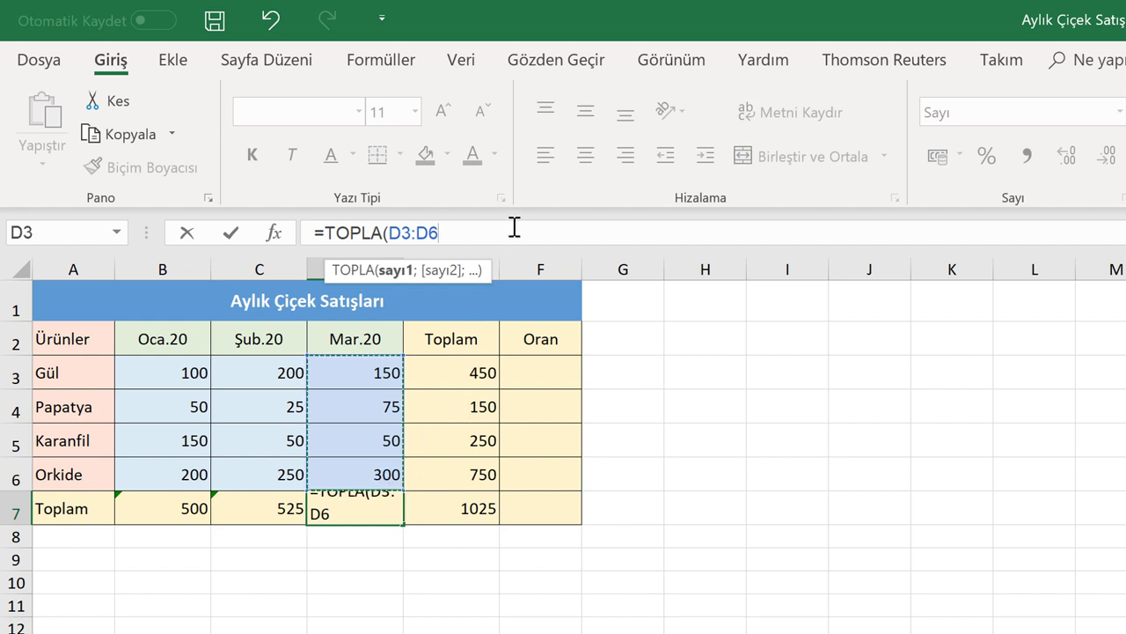
key("Tab")
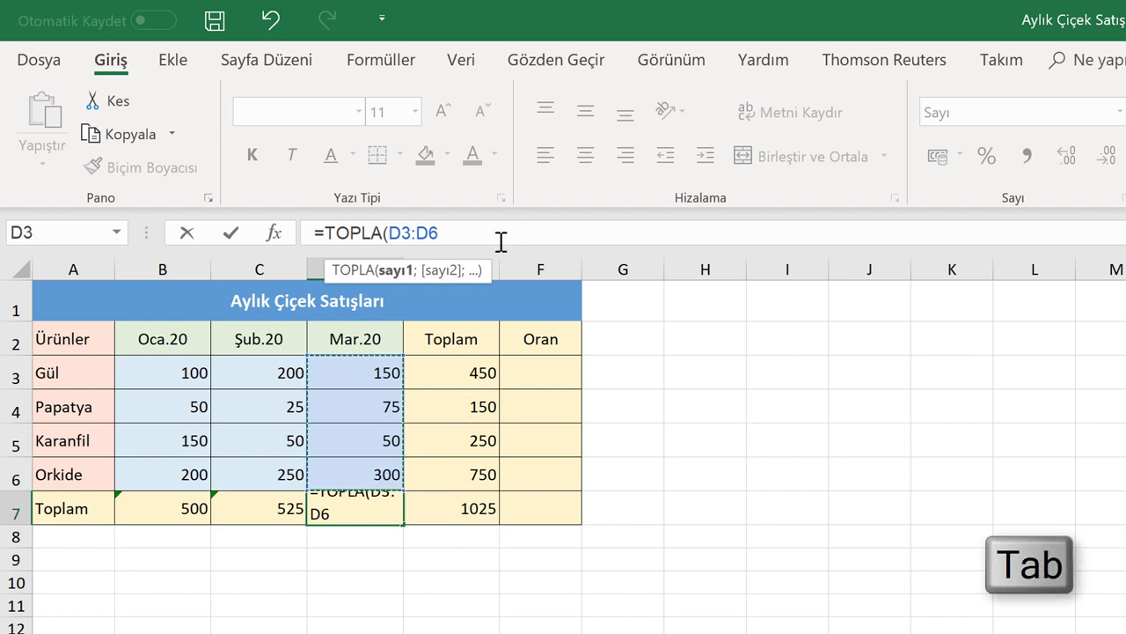
key("Tab")
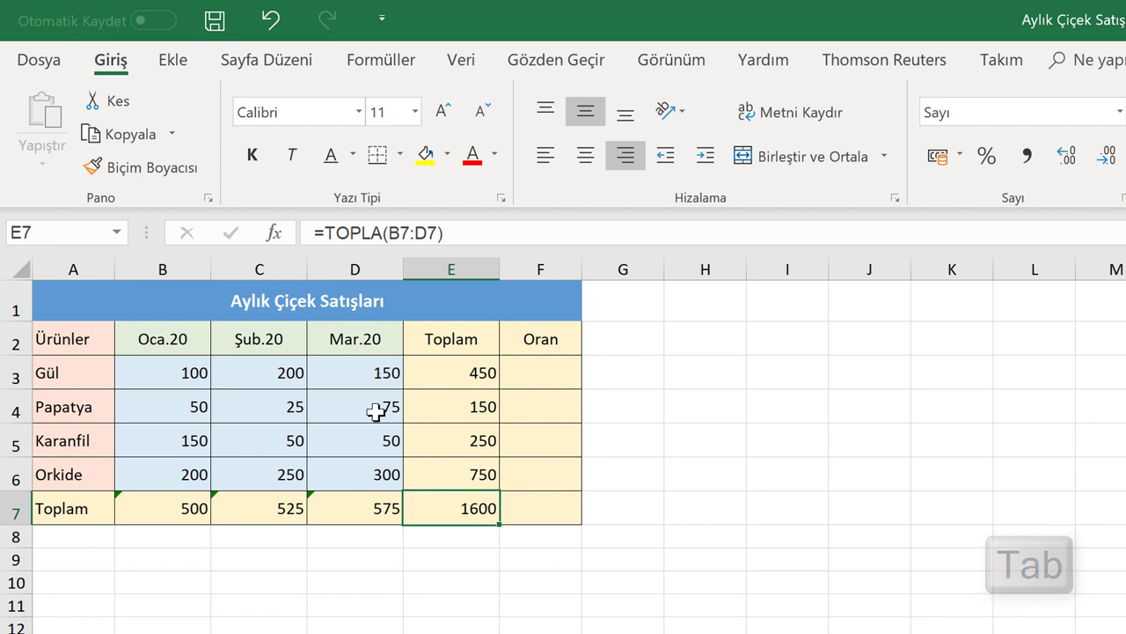